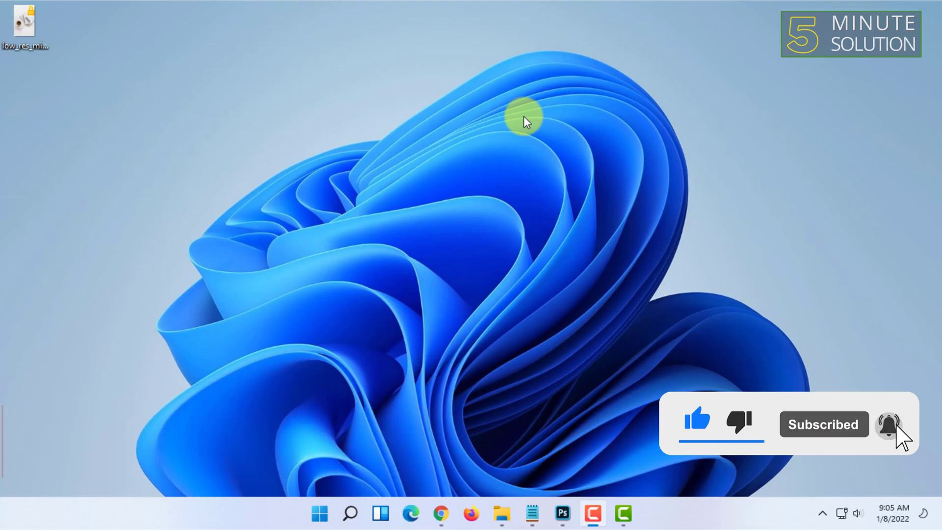
# Bring Photoshop forward and browse the Image > Adjustments list to find Black & White
pyautogui.click(563, 513)
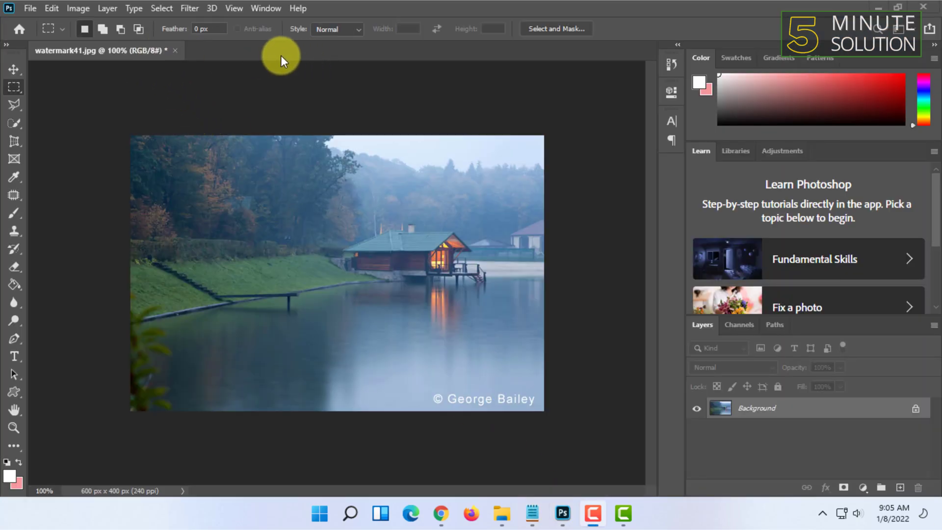
pyautogui.click(78, 9)
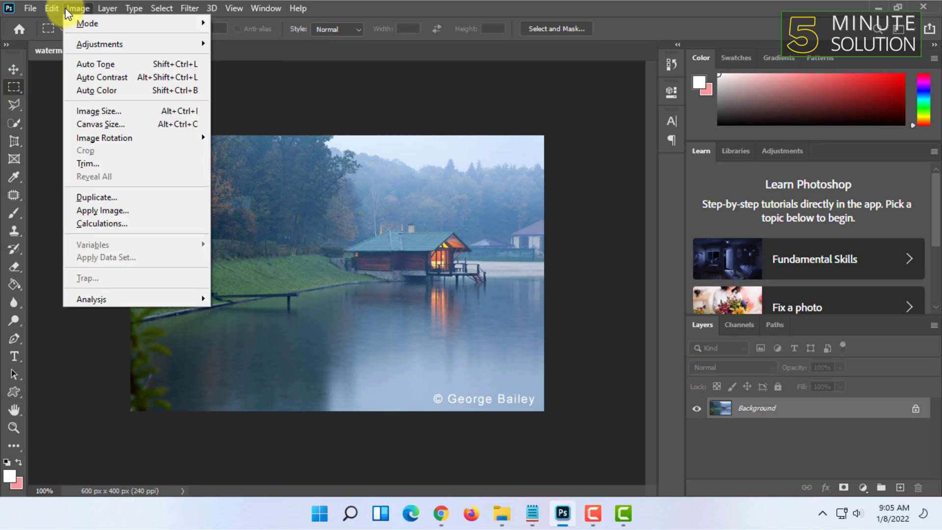
pyautogui.moveTo(99, 44)
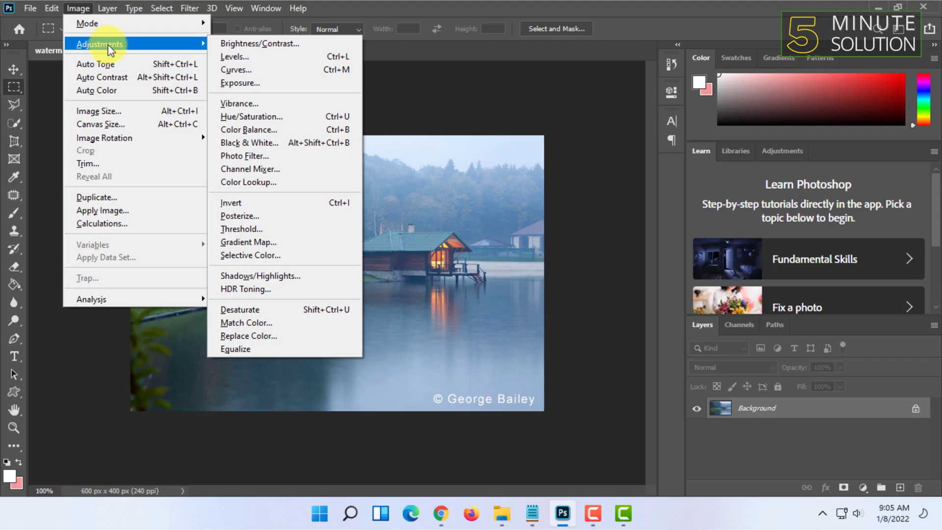
pyautogui.click(78, 9)
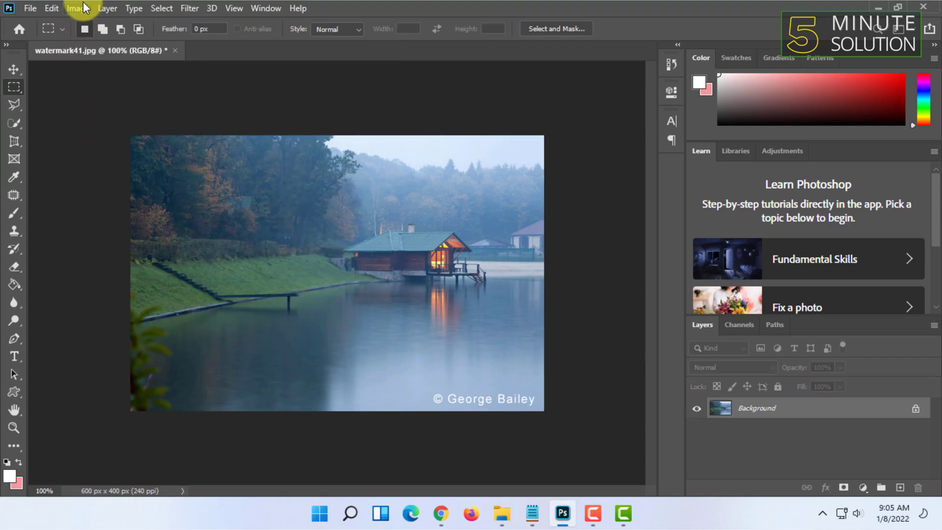
pyautogui.click(84, 3)
pyautogui.moveTo(99, 44)
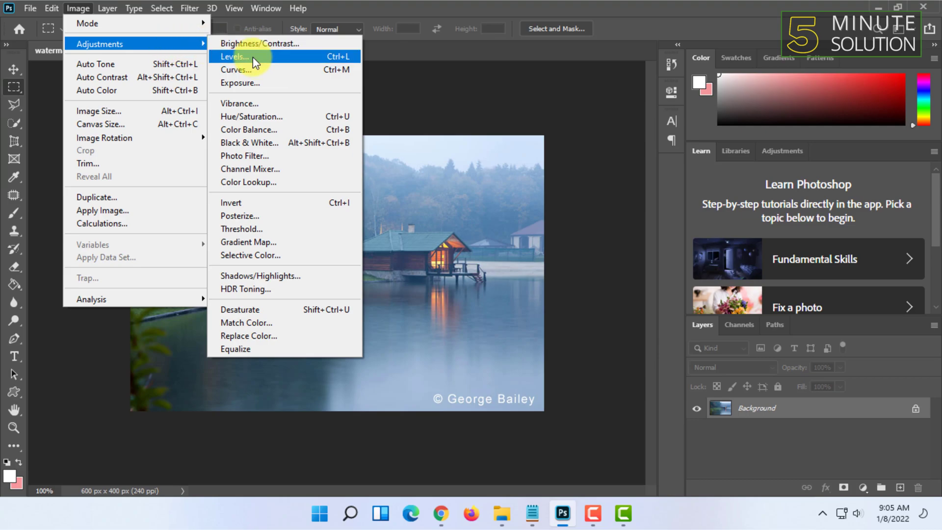
pyautogui.click(328, 57)
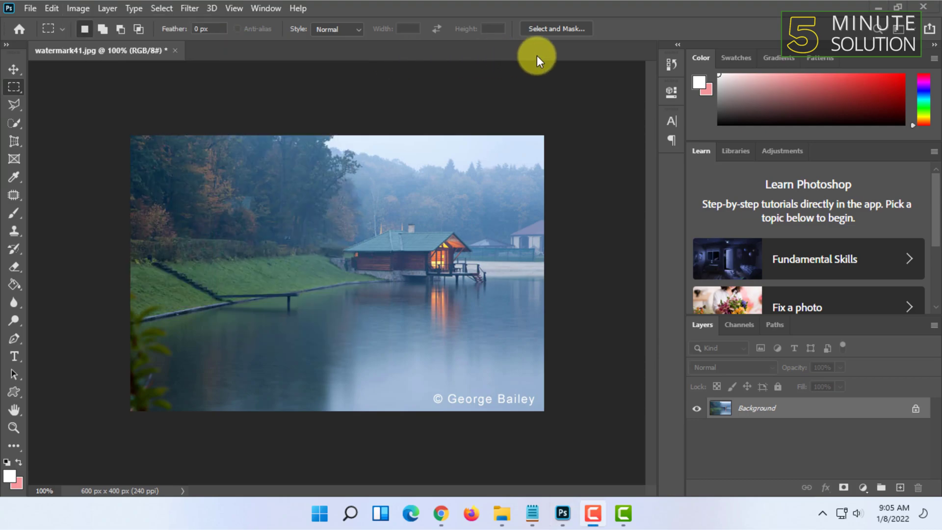
pyautogui.click(78, 8)
pyautogui.moveTo(99, 44)
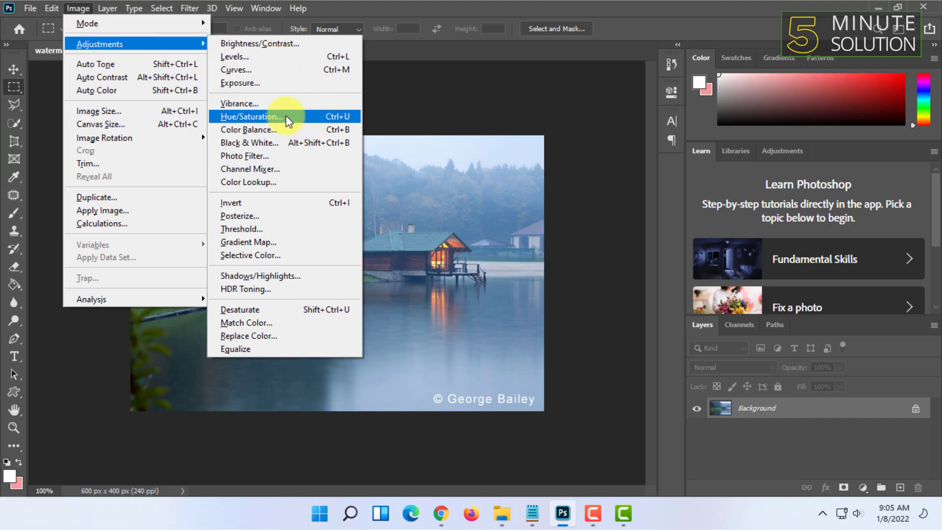
# Open the Black & White dialog, move it off the photo, and keep the Default preset
pyautogui.click(285, 144)
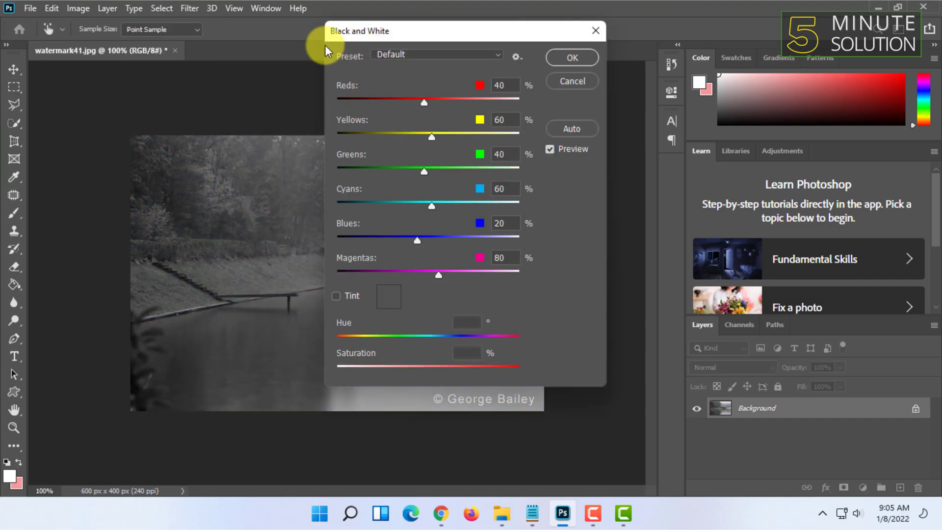
pyautogui.moveTo(384, 32)
pyautogui.mouseDown()
pyautogui.moveTo(112, 28)
pyautogui.moveTo(642, 81)
pyautogui.mouseUp()
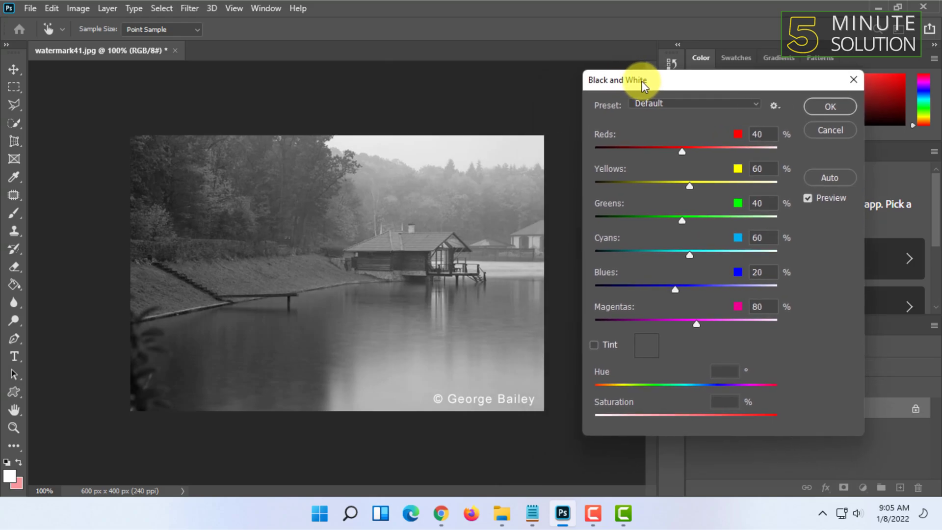
pyautogui.click(653, 104)
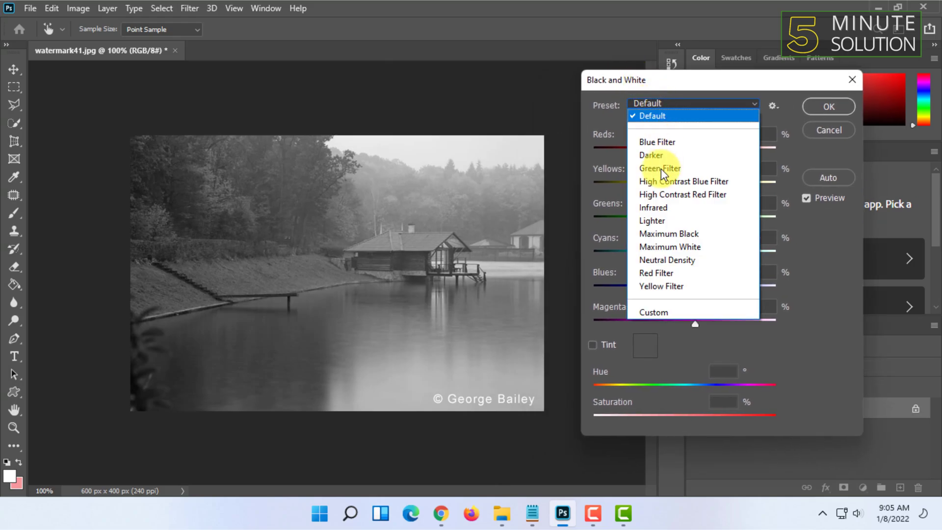
pyautogui.click(647, 108)
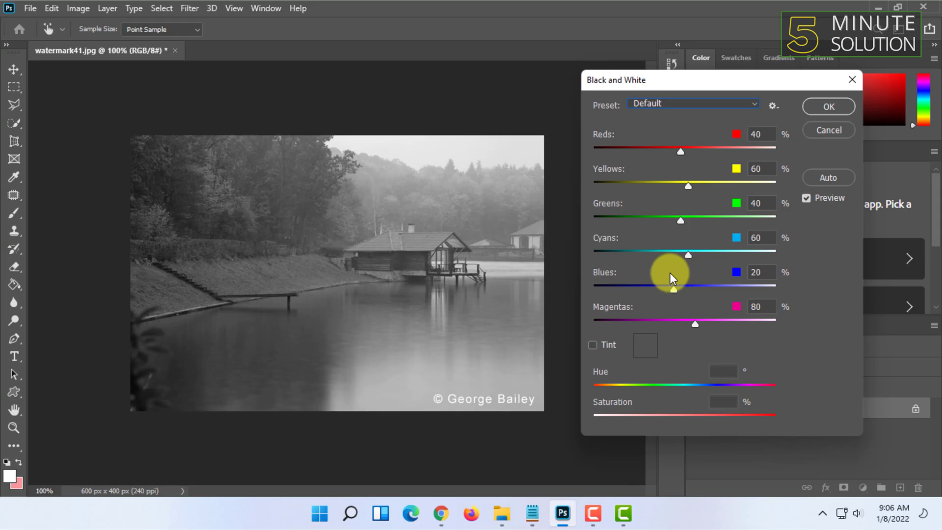
# Preview the Blue Filter, Darker and Green Filter presets in turn
pyautogui.click(685, 102)
pyautogui.click(674, 138)
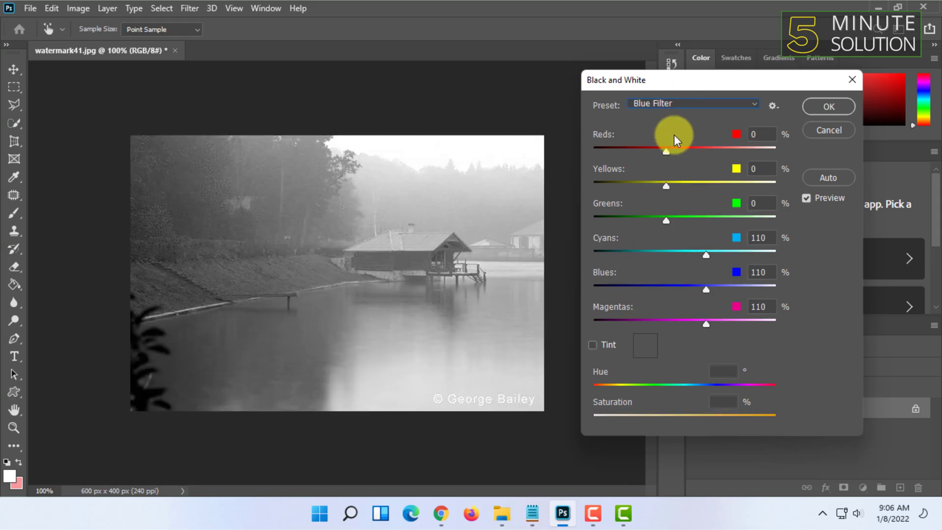
pyautogui.click(676, 102)
pyautogui.click(676, 141)
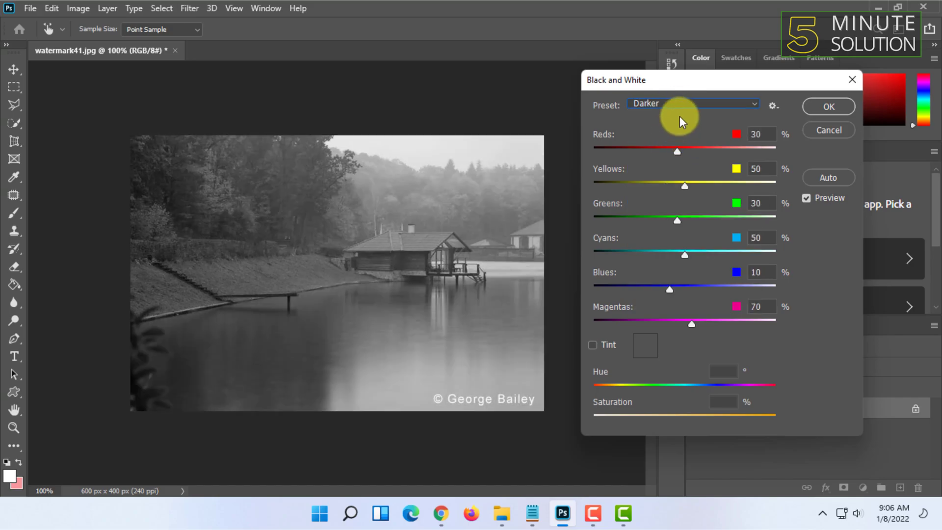
pyautogui.click(679, 109)
pyautogui.click(672, 166)
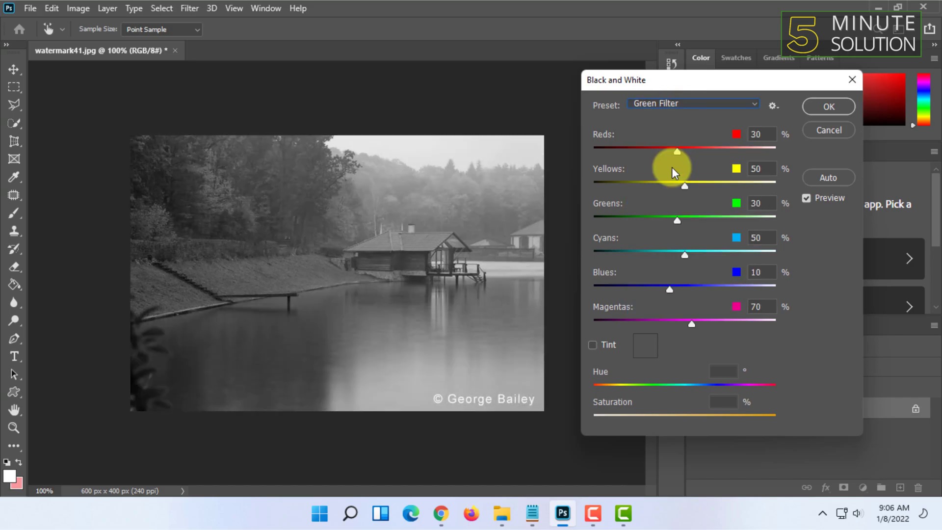
# Compare Blue and Green Filter zoomed in on the boathouse, settling on Blue Filter
pyautogui.click(668, 102)
pyautogui.click(670, 140)
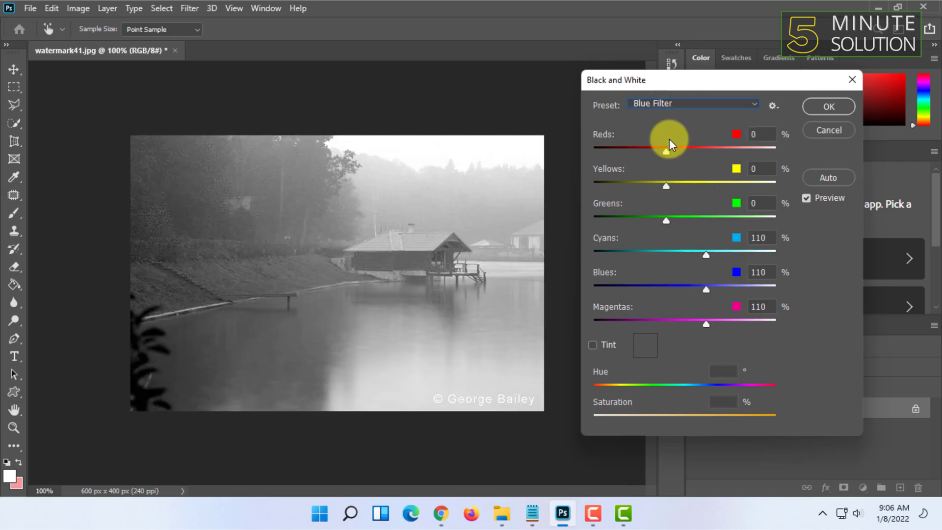
pyautogui.click(671, 105)
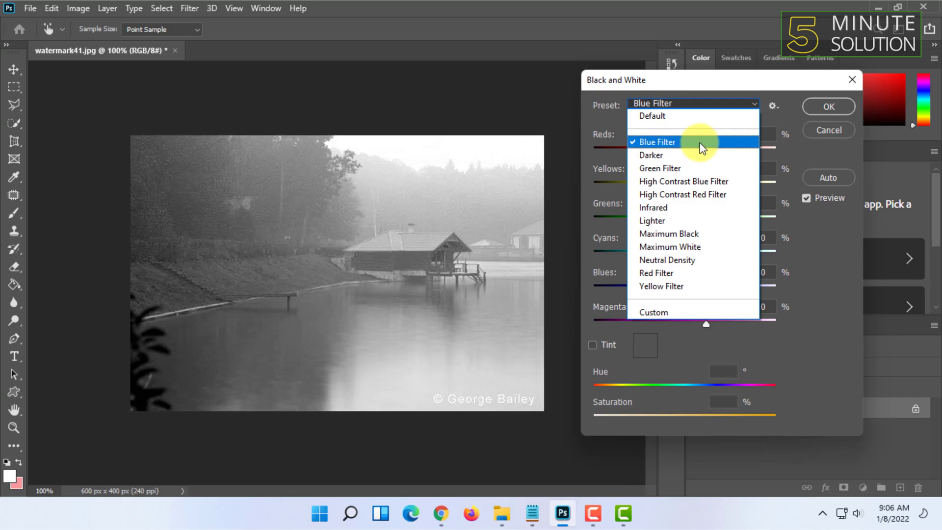
pyautogui.click(672, 167)
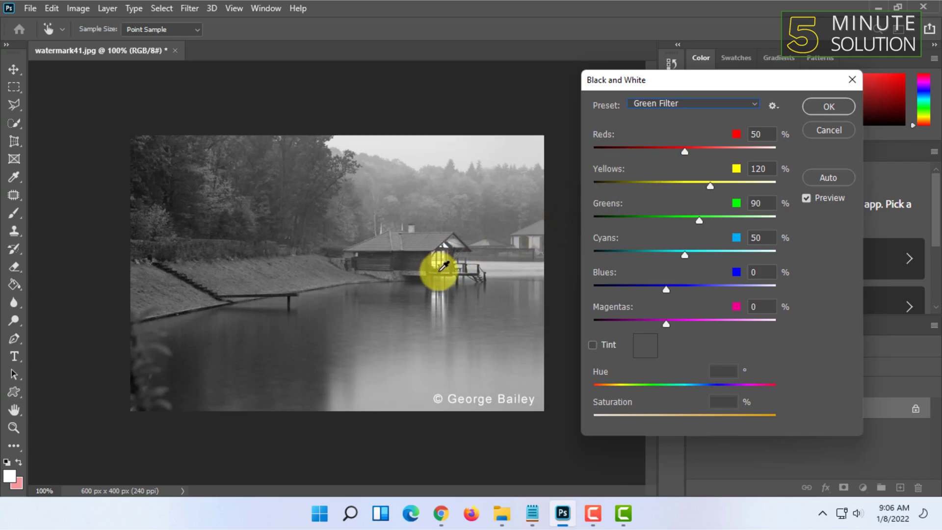
pyautogui.hotkey('ctrl', '+')
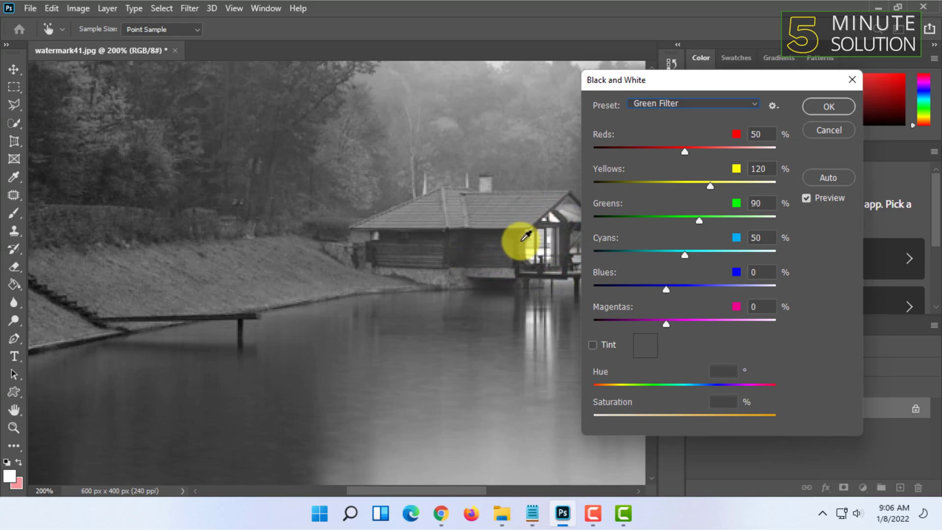
pyautogui.click(653, 103)
pyautogui.click(658, 143)
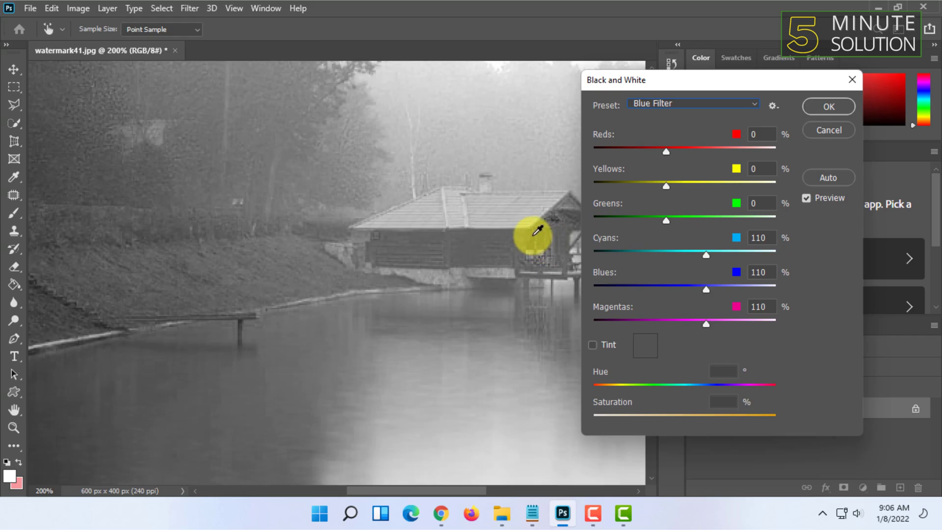
pyautogui.hotkey('ctrl', '-')
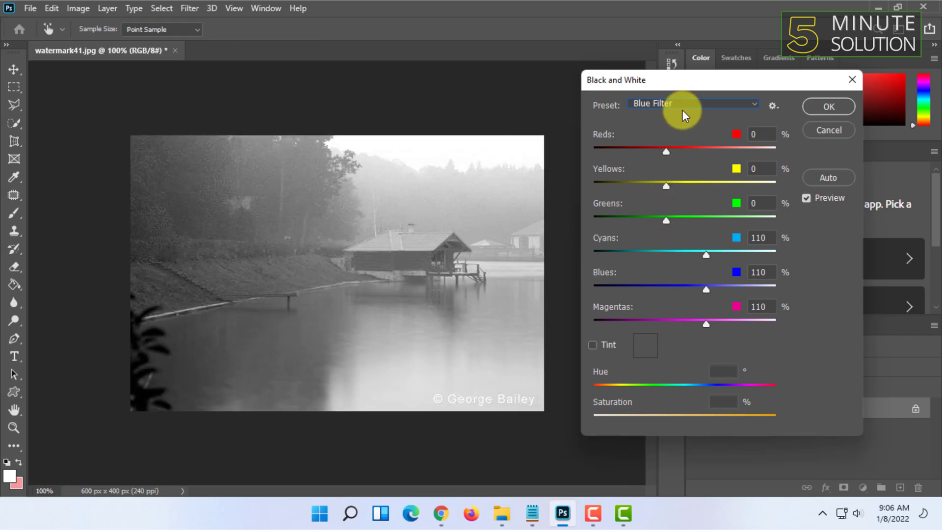
# Preview the High Contrast Blue, High Contrast Red and Maximum Black presets
pyautogui.click(682, 110)
pyautogui.click(658, 179)
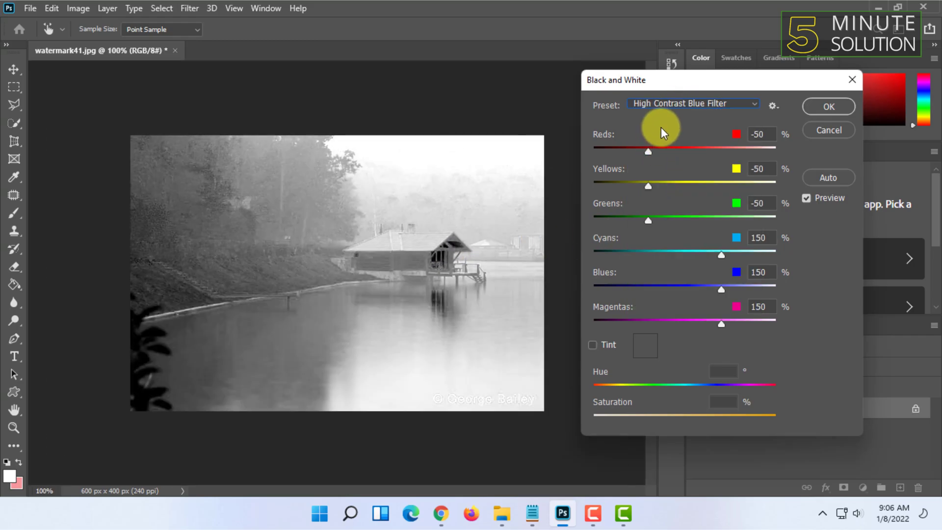
pyautogui.click(667, 104)
pyautogui.click(683, 194)
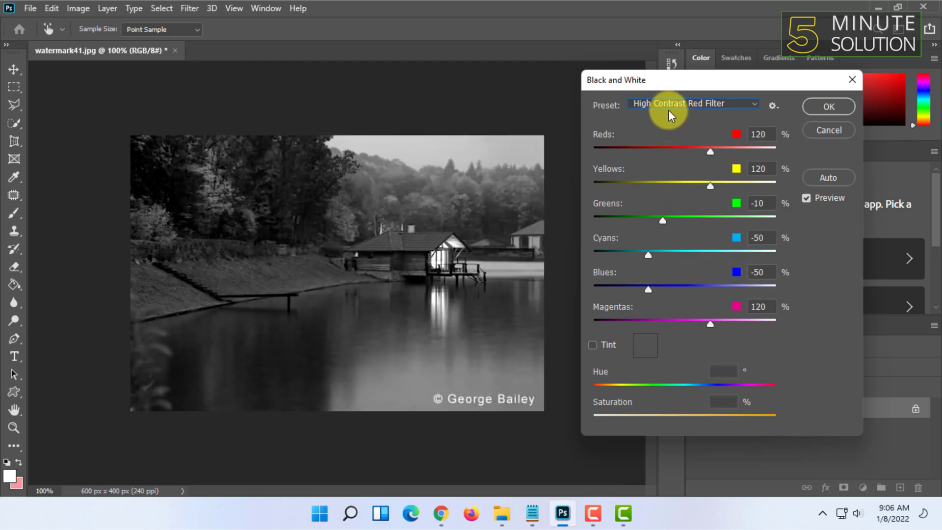
pyautogui.click(670, 105)
pyautogui.click(672, 107)
pyautogui.click(671, 104)
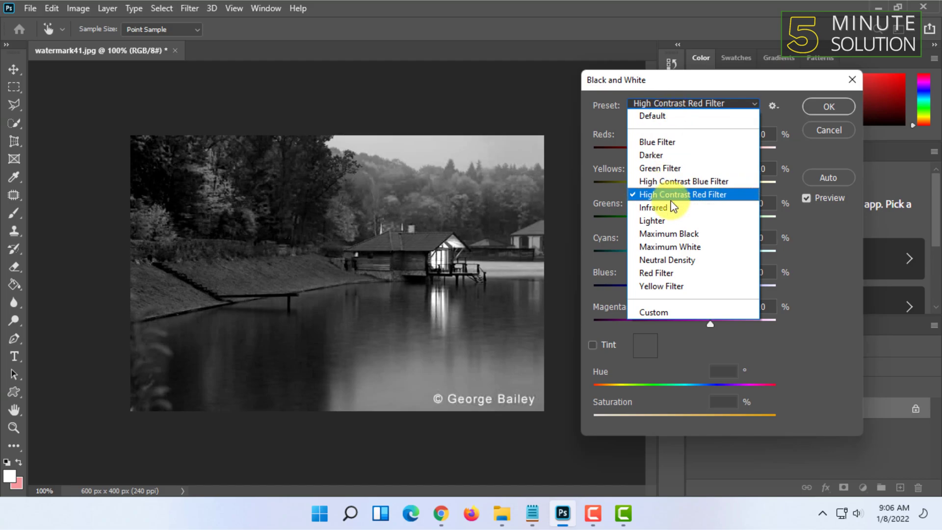
pyautogui.click(675, 232)
# Compare Green Filter against the High Contrast presets, ending on Green Filter
pyautogui.click(675, 105)
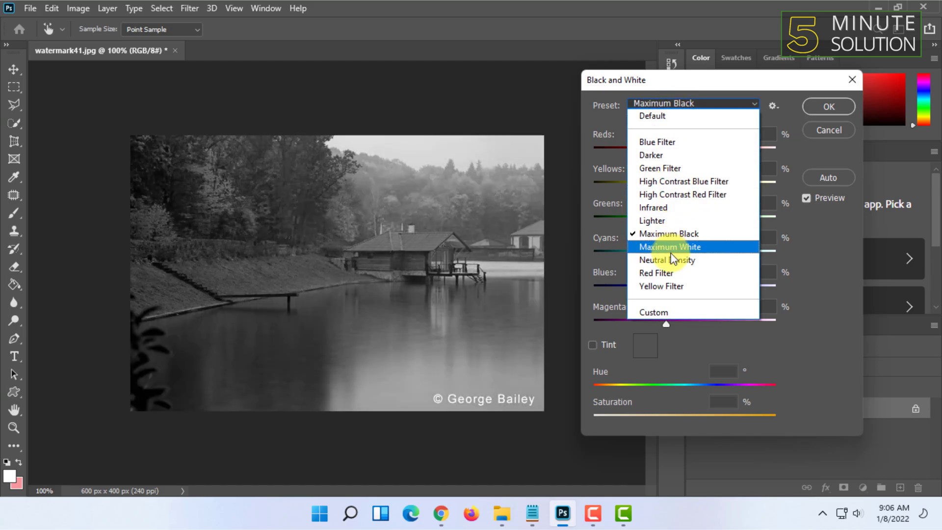
pyautogui.click(690, 167)
pyautogui.click(690, 102)
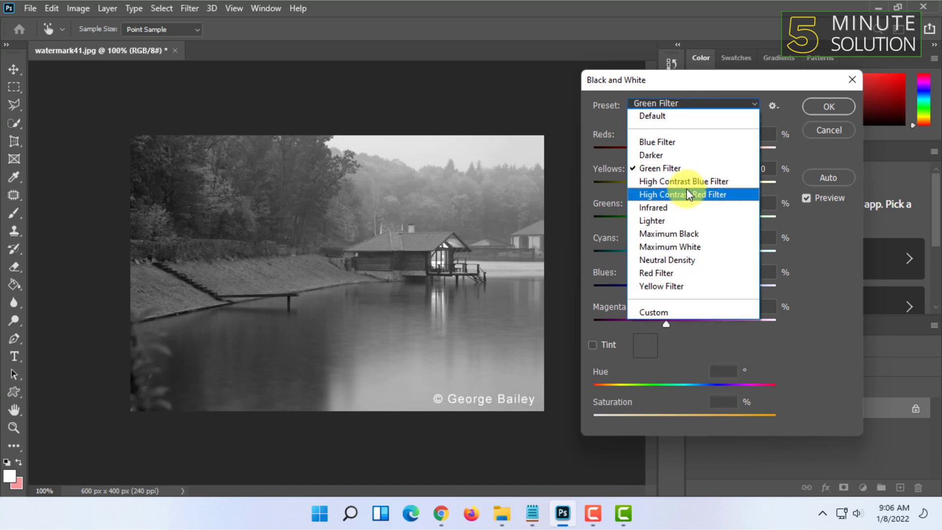
pyautogui.click(687, 189)
pyautogui.click(694, 105)
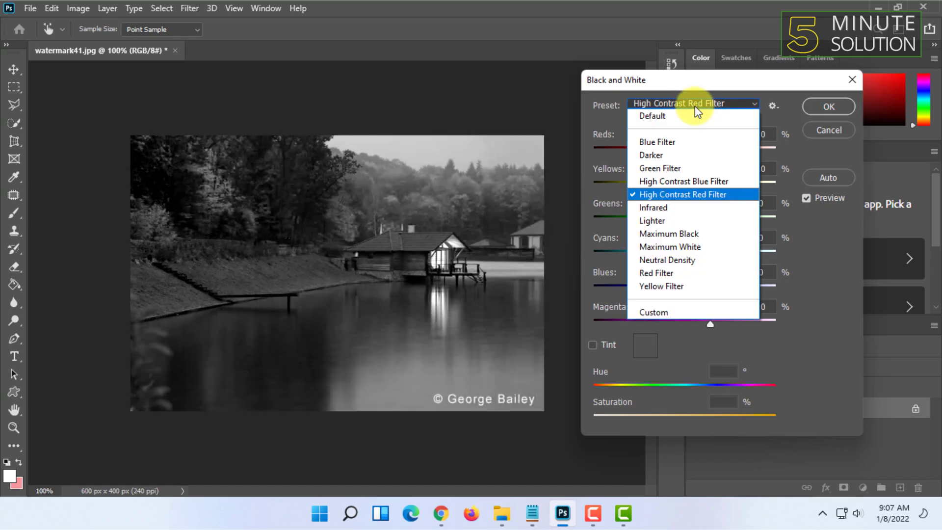
pyautogui.click(688, 182)
pyautogui.click(694, 104)
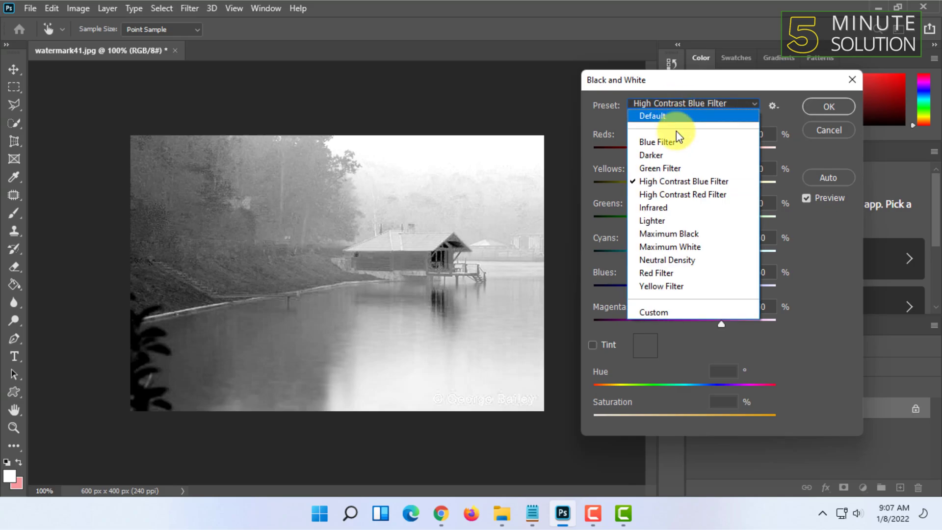
pyautogui.click(683, 164)
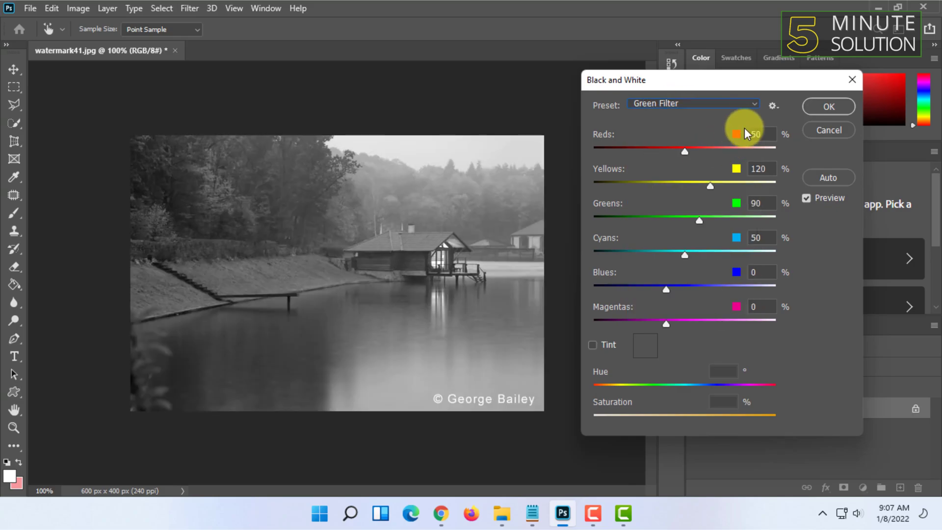
# Apply the Green Filter conversion, then add a Black & White 1 adjustment layer
pyautogui.click(830, 106)
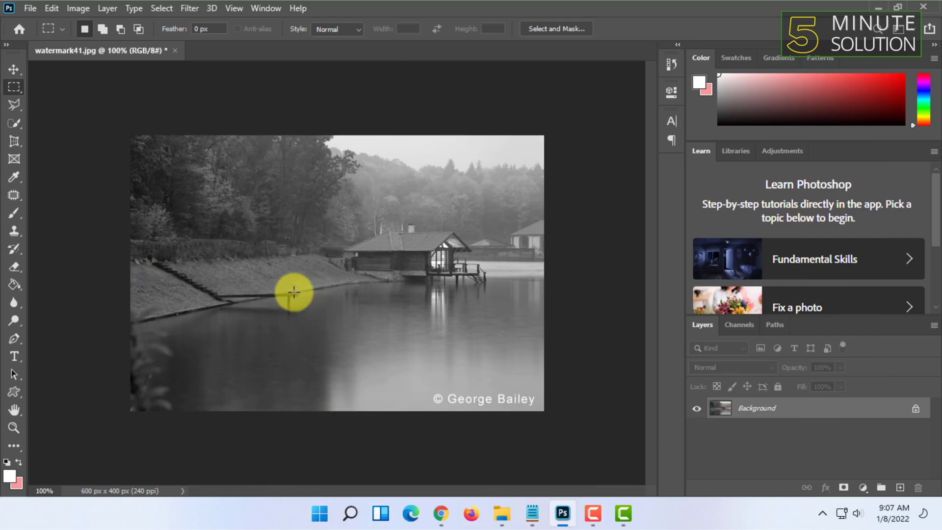
pyautogui.click(106, 8)
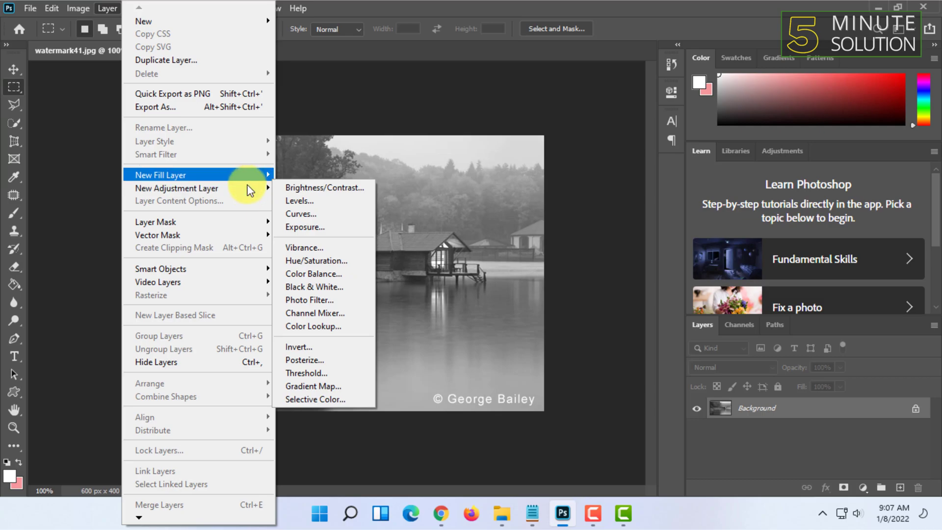
pyautogui.moveTo(177, 189)
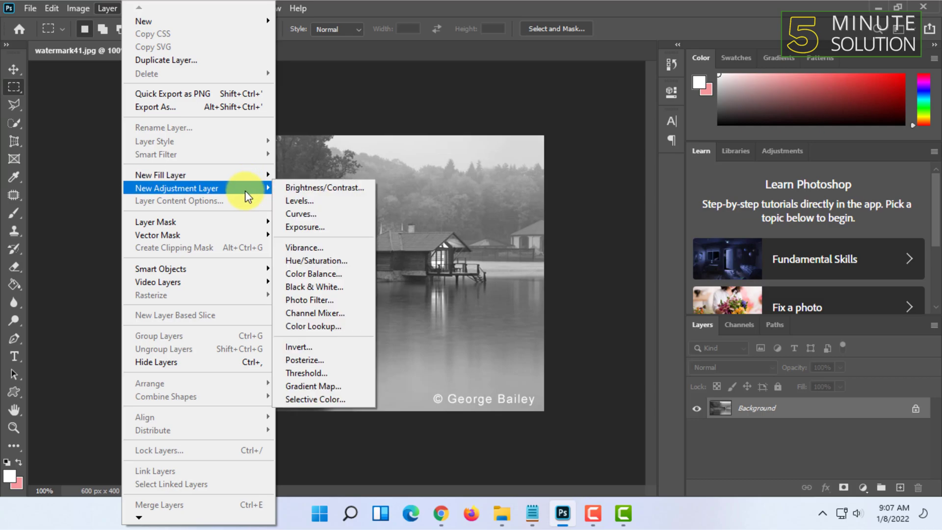
pyautogui.click(321, 288)
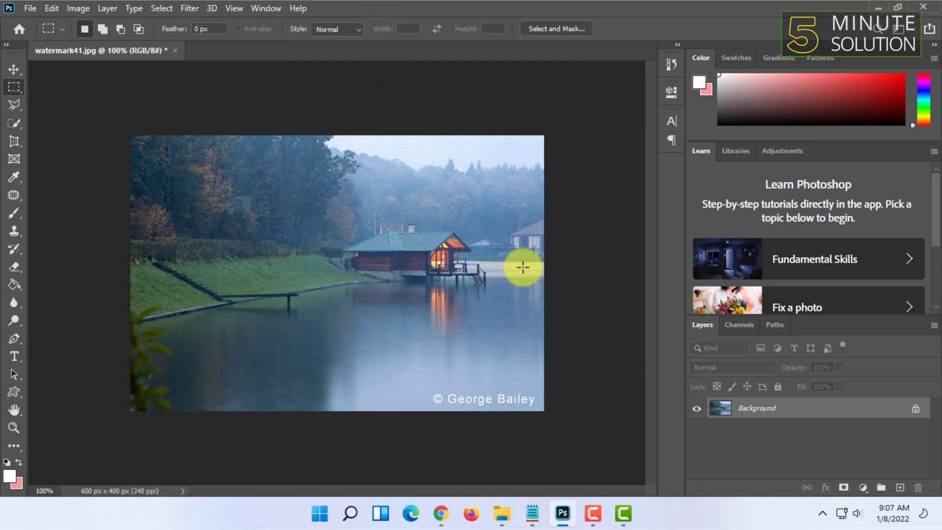
pyautogui.click(118, 8)
pyautogui.moveTo(176, 188)
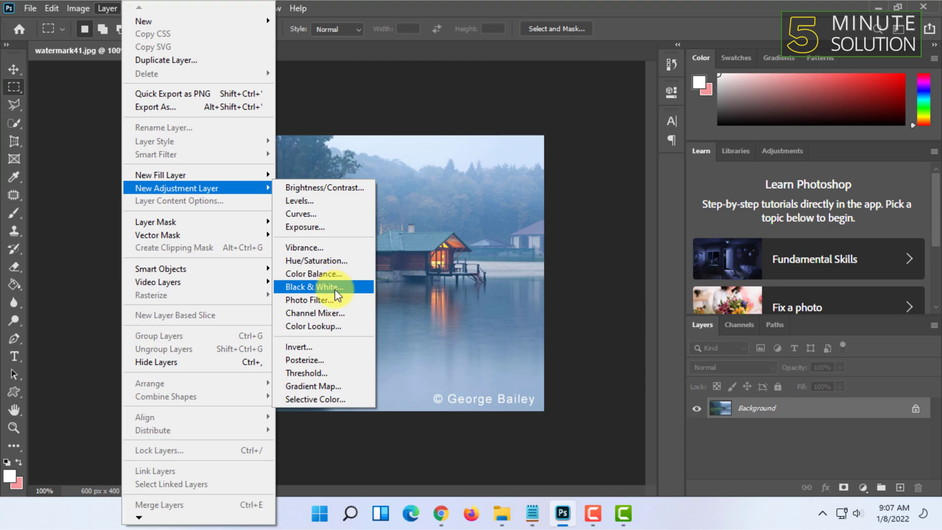
pyautogui.click(333, 288)
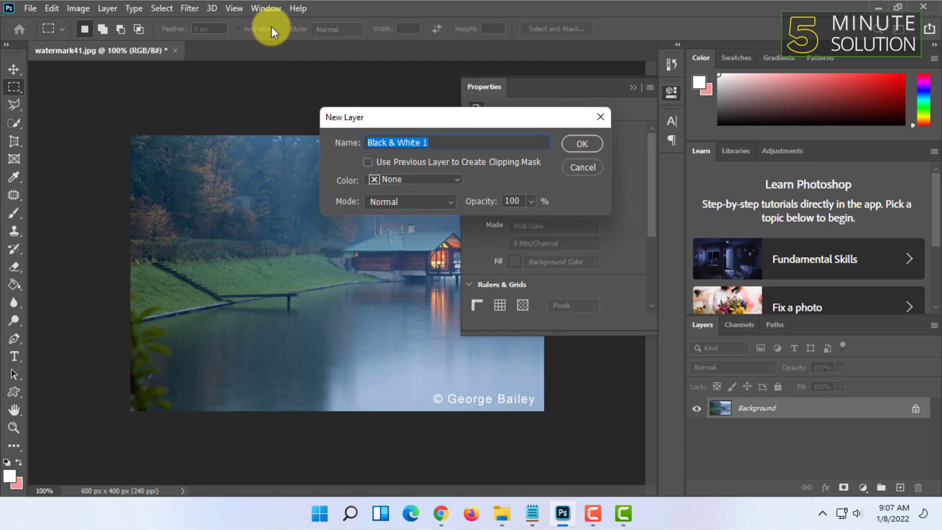
pyautogui.click(111, 8)
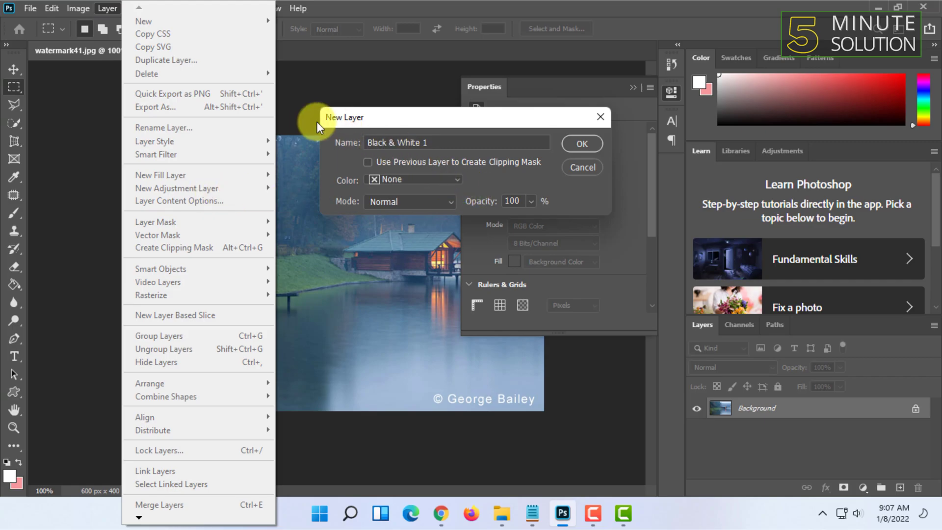
pyautogui.click(570, 146)
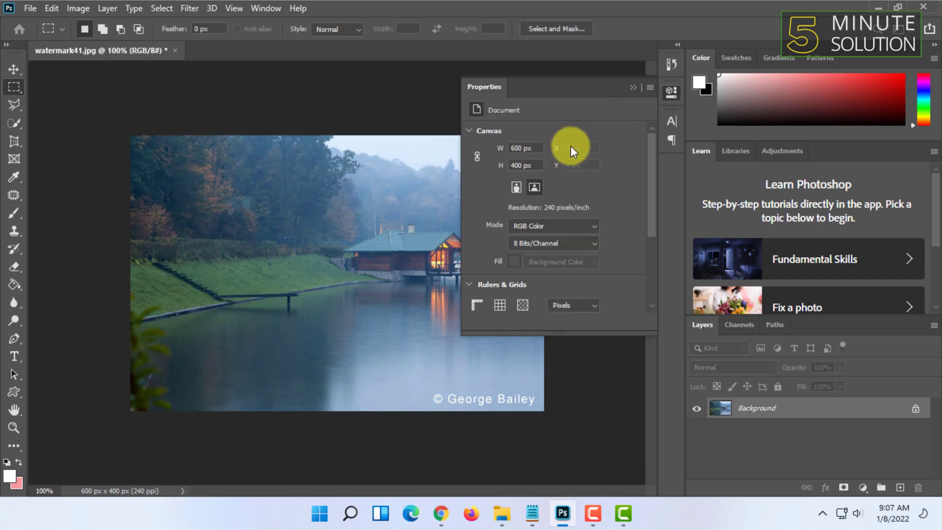
pyautogui.click(630, 87)
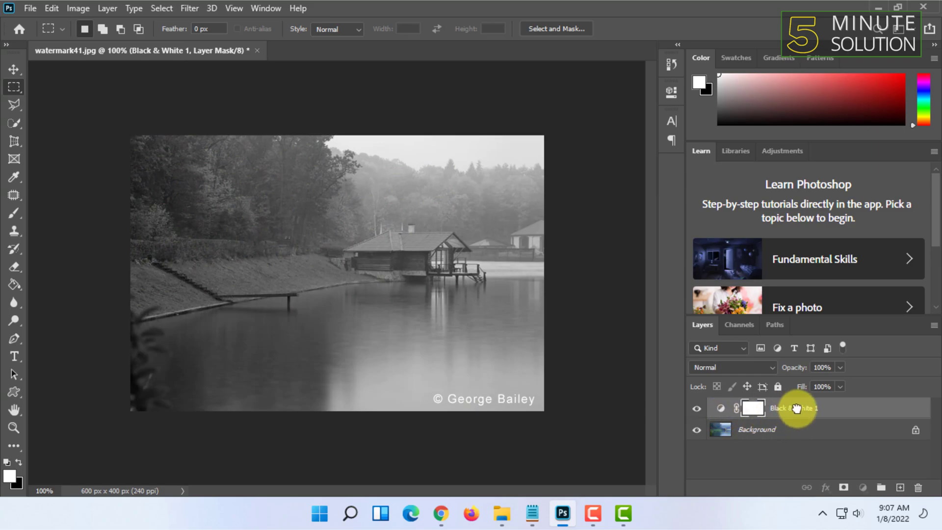
pyautogui.click(696, 409)
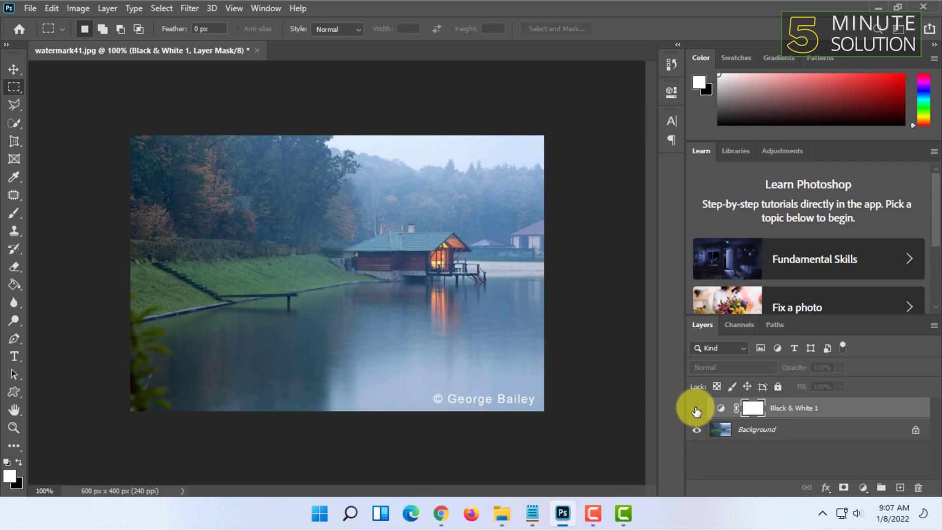
pyautogui.click(696, 409)
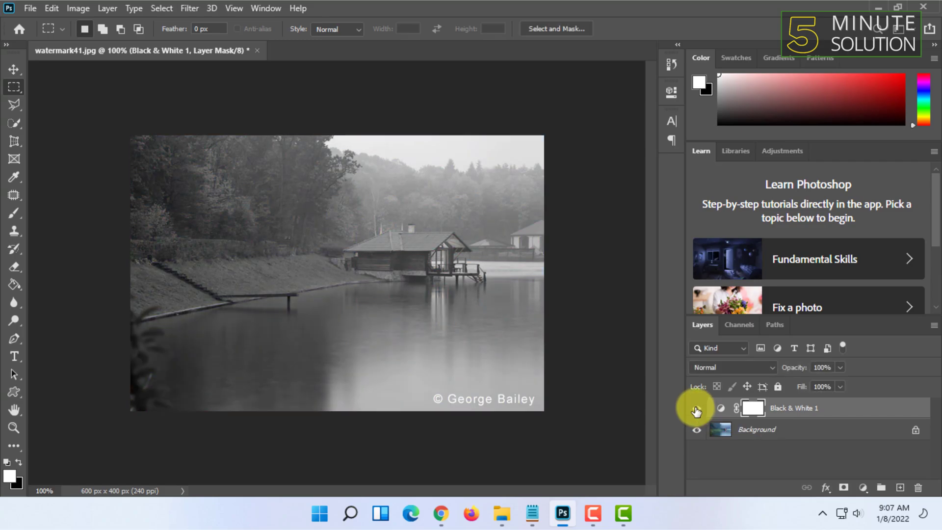
pyautogui.click(104, 9)
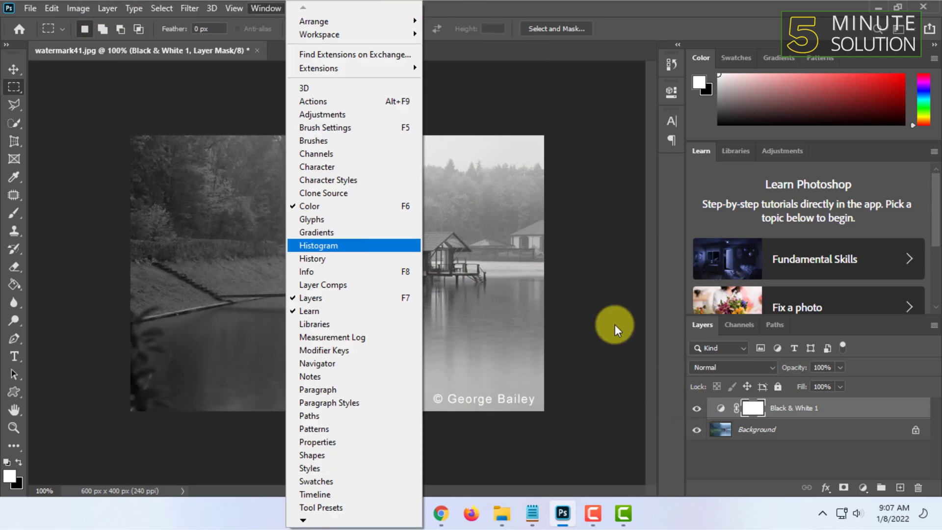
pyautogui.click(777, 469)
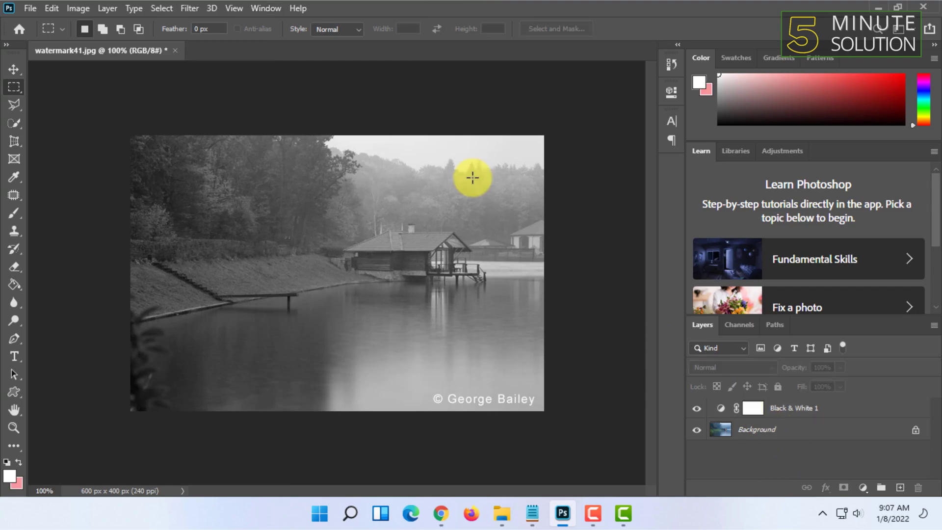
pyautogui.click(30, 8)
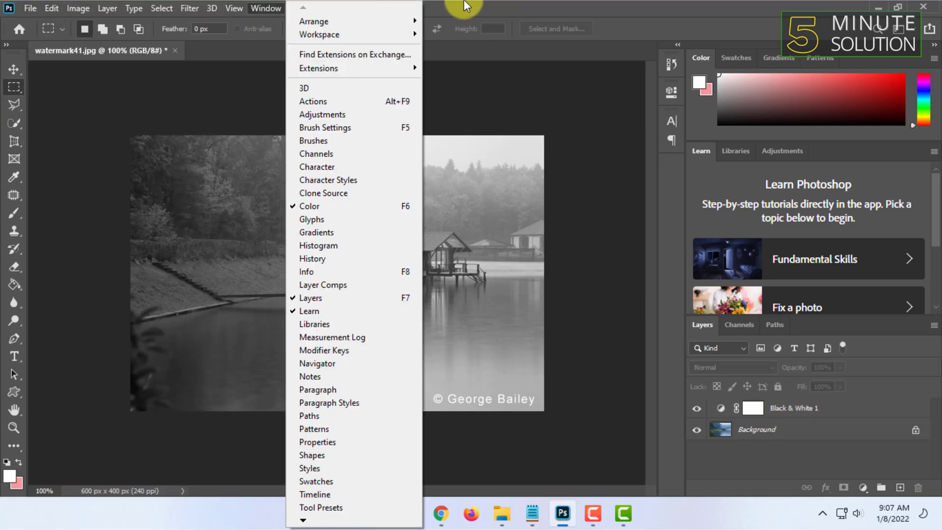
pyautogui.click(465, 6)
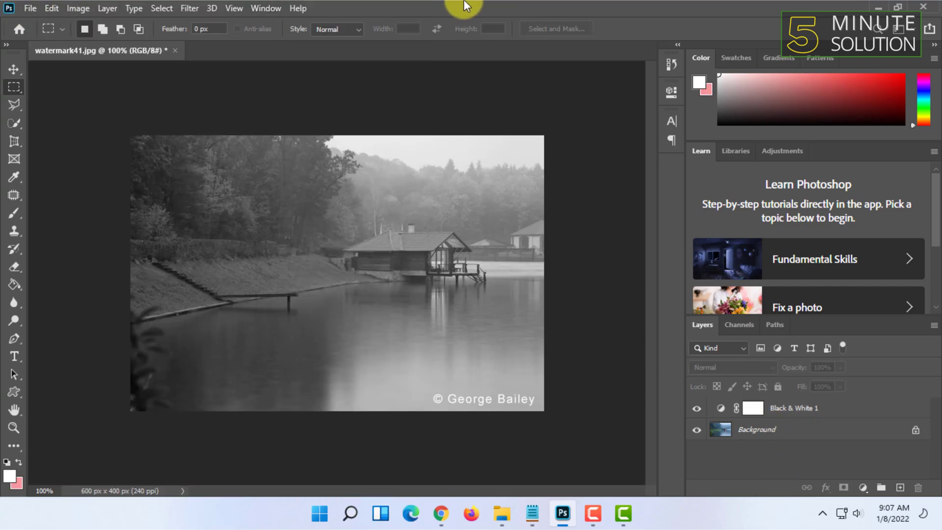
pyautogui.click(801, 409)
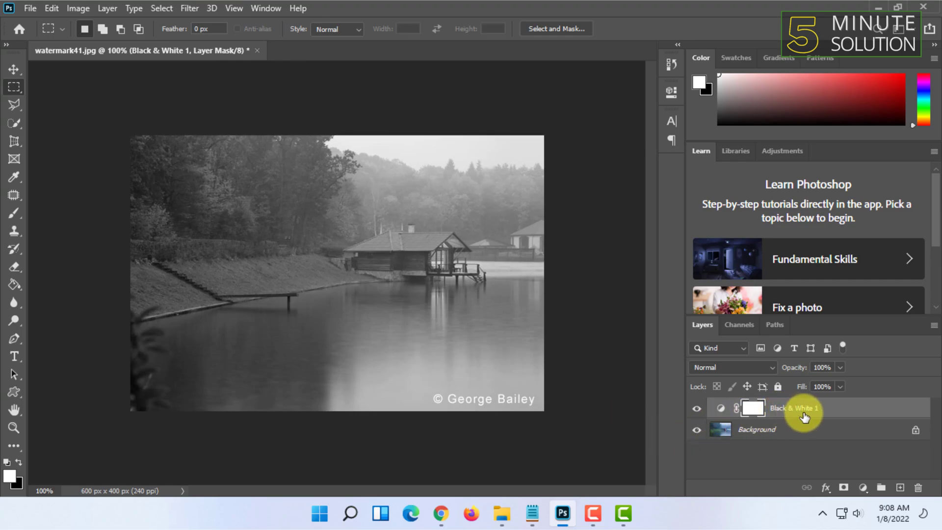
# Hide Black & White 1 and set the foreground colour to dark red
pyautogui.click(697, 409)
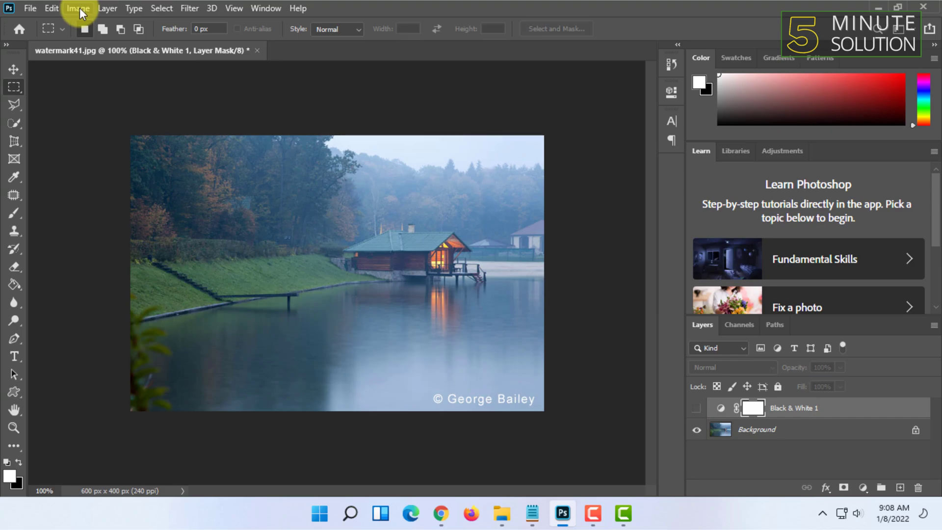
pyautogui.click(80, 8)
pyautogui.moveTo(111, 23)
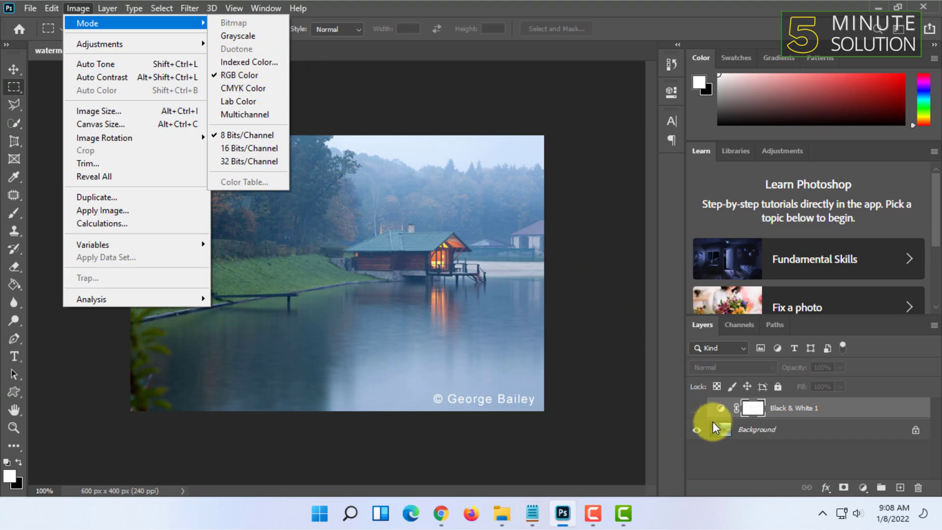
pyautogui.click(14, 476)
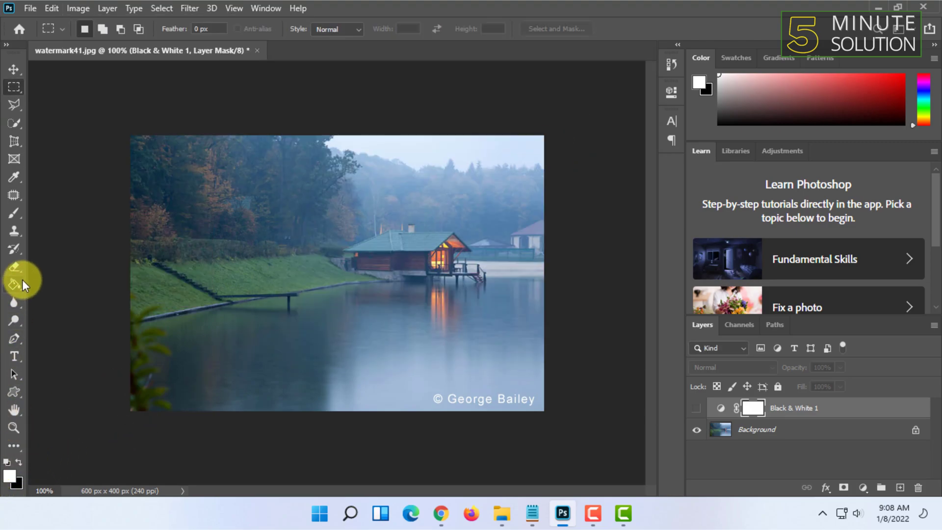
pyautogui.click(11, 482)
pyautogui.moveTo(406, 226); pyautogui.dragTo(463, 233)
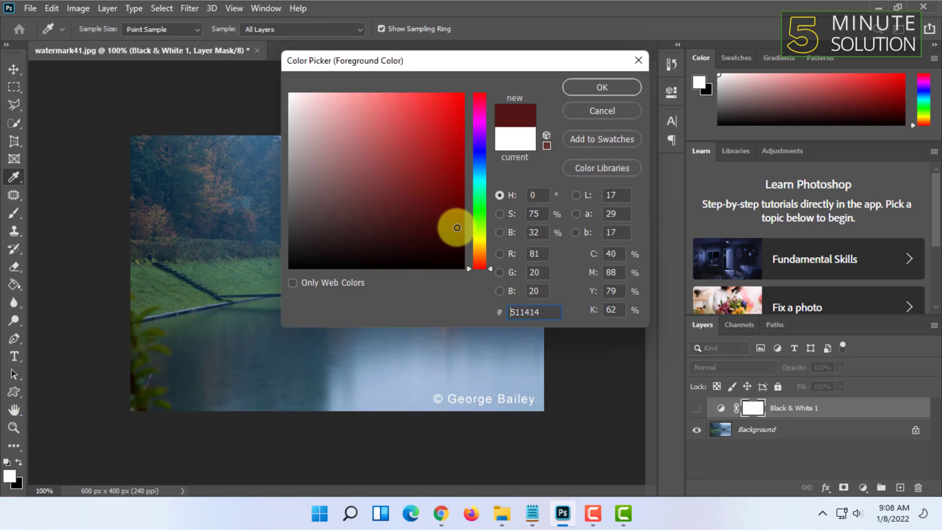
pyautogui.click(573, 97)
# Try a brighter red foreground colour, then reset the foreground colour to white
pyautogui.click(7, 479)
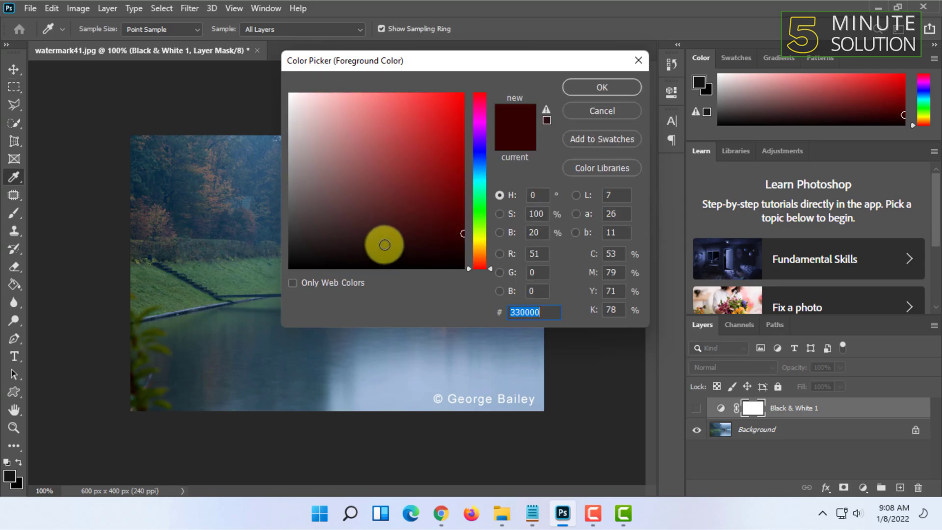
pyautogui.moveTo(390, 241); pyautogui.dragTo(487, 126)
pyautogui.click(578, 86)
pyautogui.press('m')
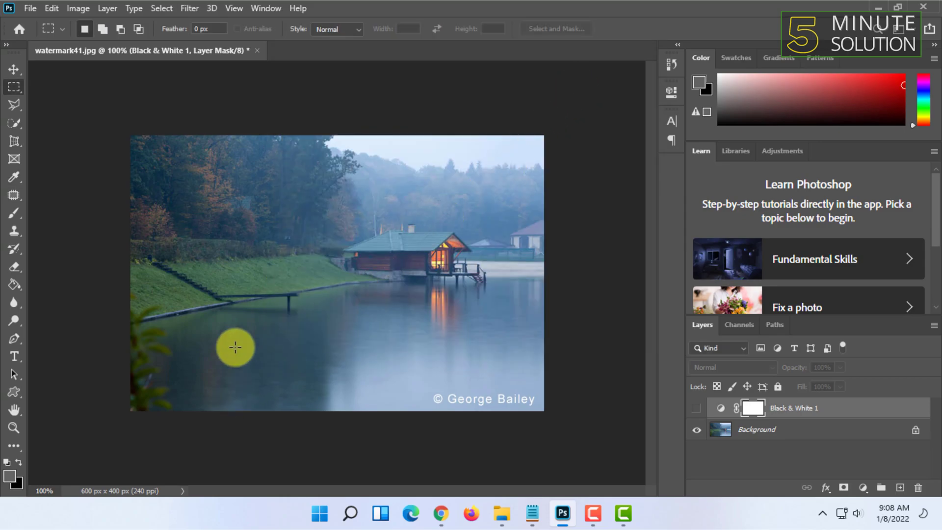
pyautogui.click(9, 475)
pyautogui.click(443, 99)
pyautogui.moveTo(443, 99); pyautogui.dragTo(200, 7)
pyautogui.click(632, 89)
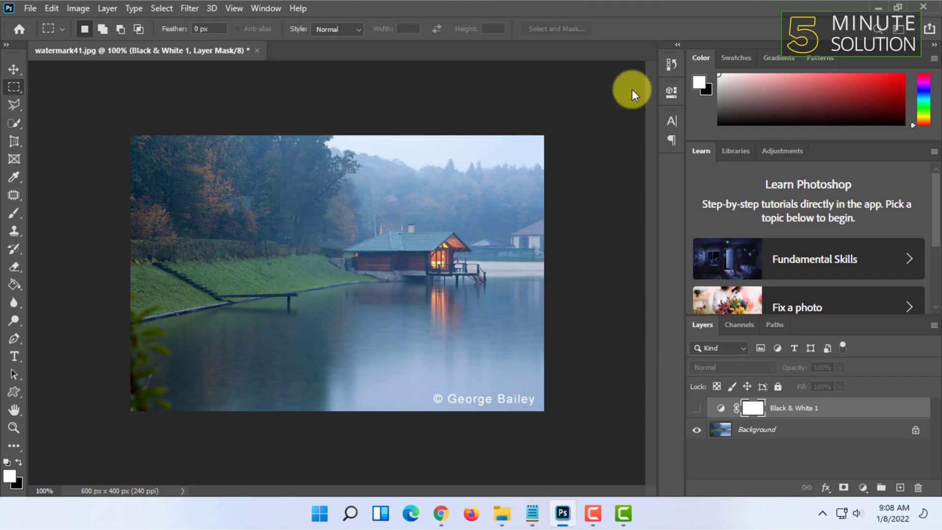
# Browse the Image adjustments, then toggle Black & White 1 visibility on and off
pyautogui.click(78, 8)
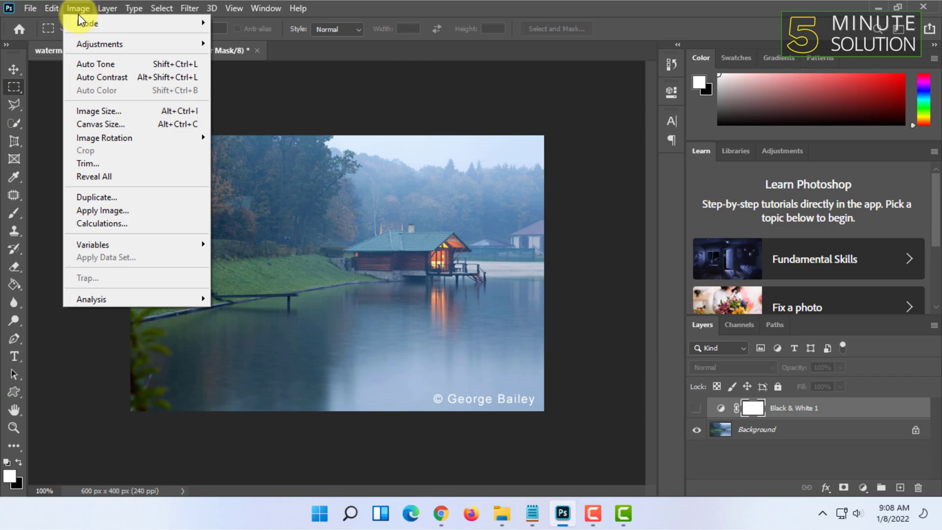
pyautogui.click(134, 42)
pyautogui.click(622, 314)
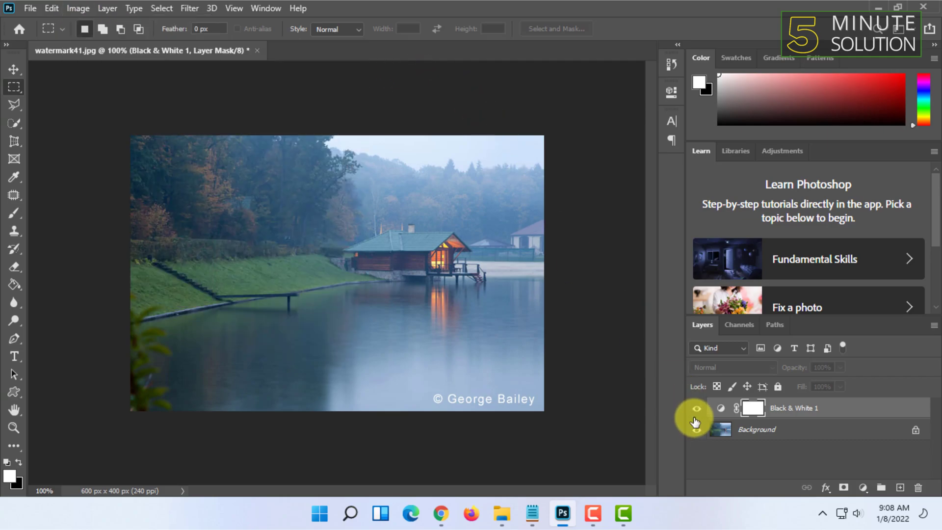
pyautogui.click(696, 410)
pyautogui.click(695, 411)
# Target the Black & White 1 adjustment thumbnail and make it visible again
pyautogui.click(808, 407)
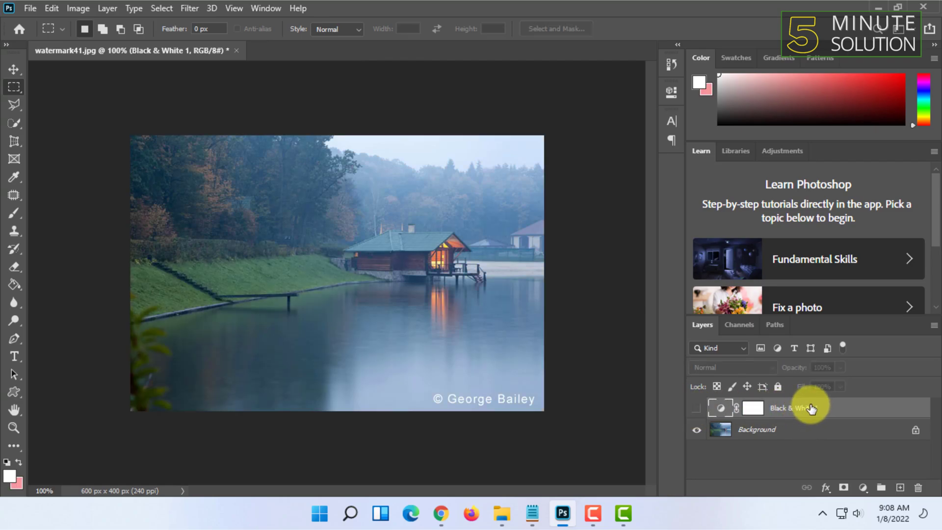
pyautogui.click(109, 8)
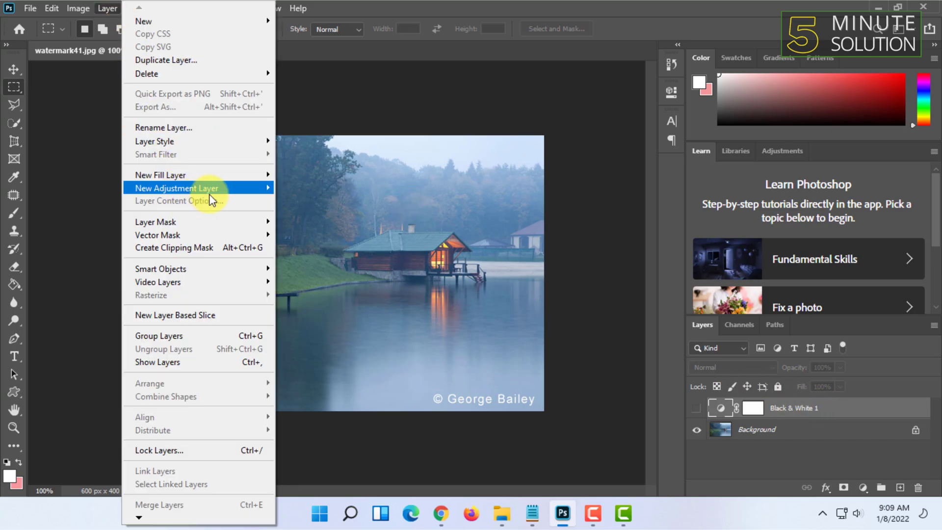
pyautogui.click(394, 1)
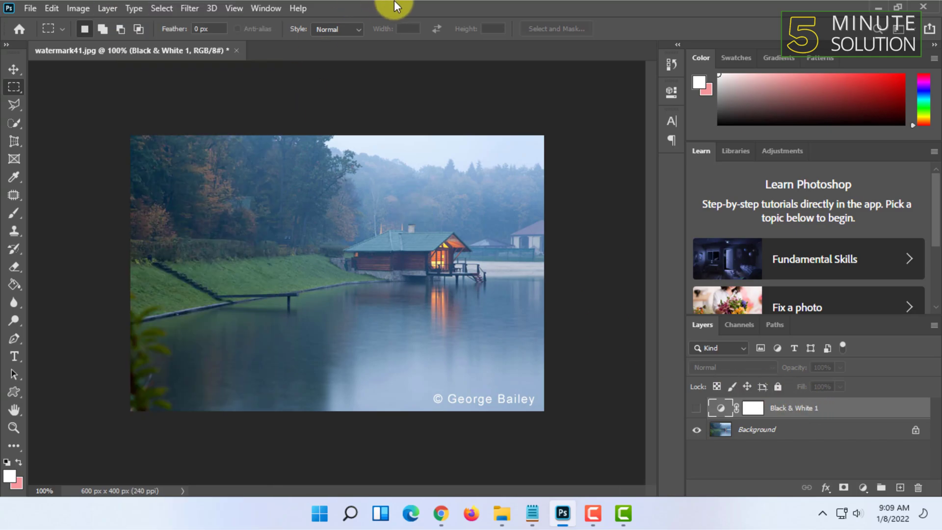
pyautogui.click(696, 408)
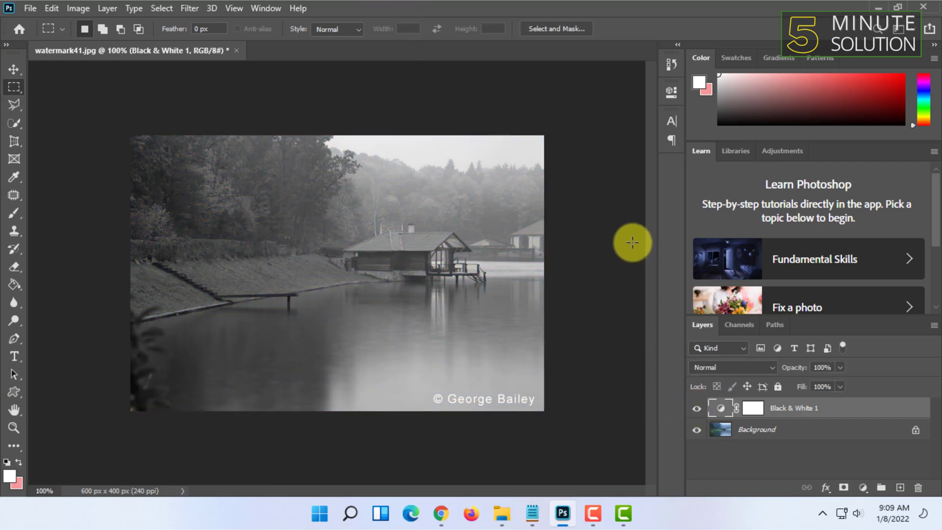